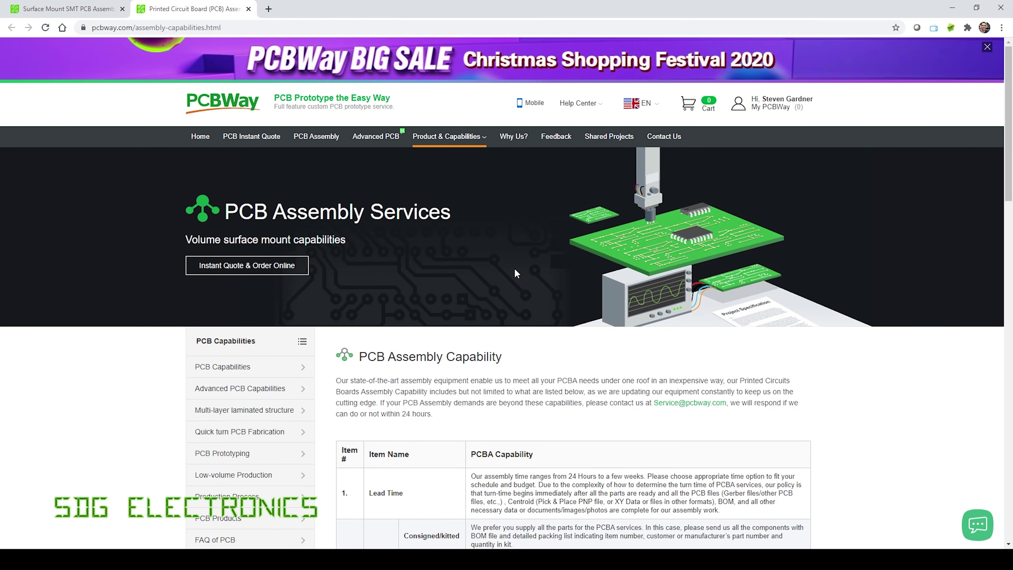
Switch to the SMT PCB Assembly online quote tab.
scroll(467, 327, down, 5)
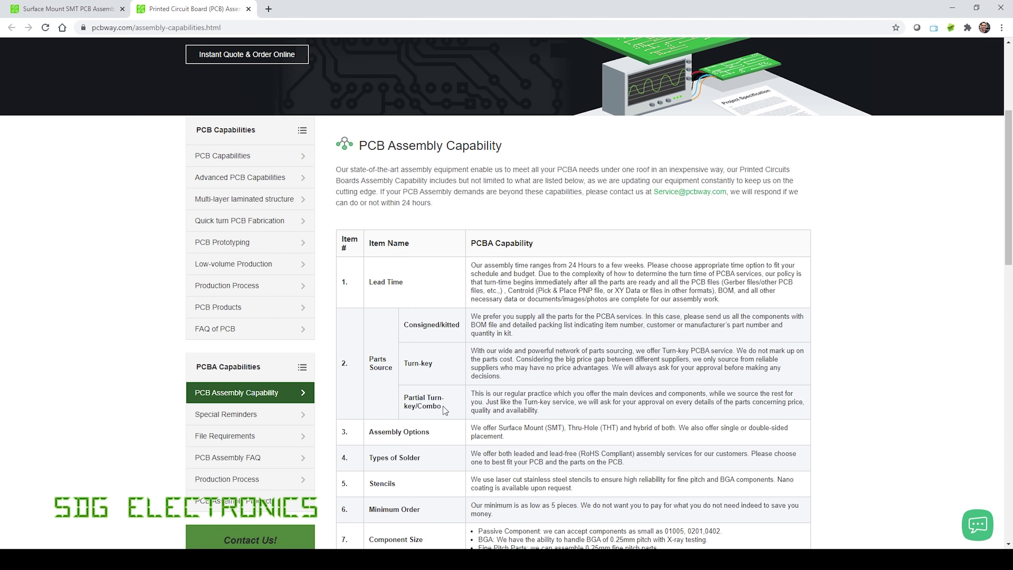
scroll(443, 406, down, 2)
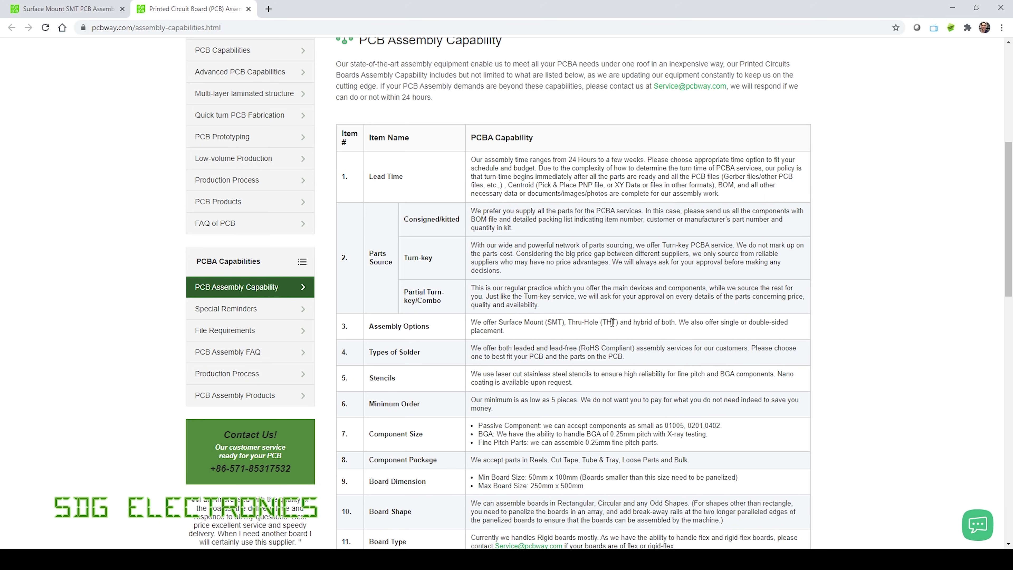
scroll(612, 322, down, 3)
scroll(583, 371, up, 2)
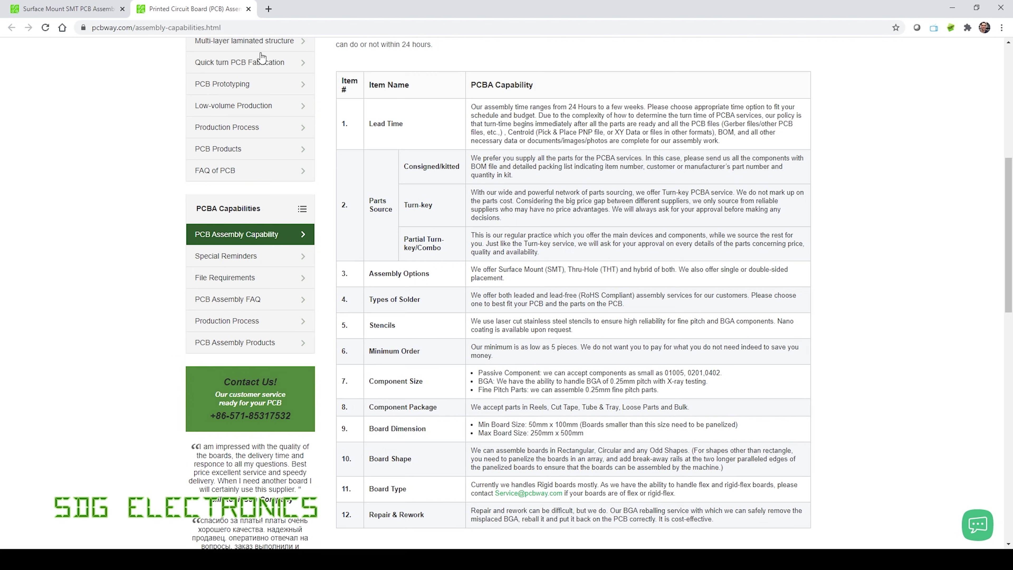
click(92, 7)
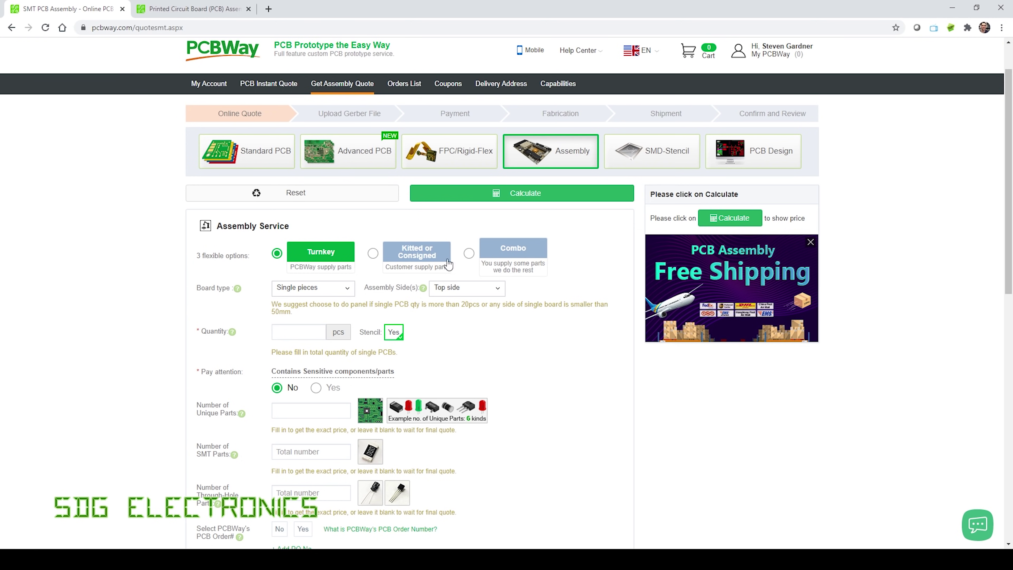
Keep Single pieces as the board type and place the cursor in the Quantity box.
click(311, 289)
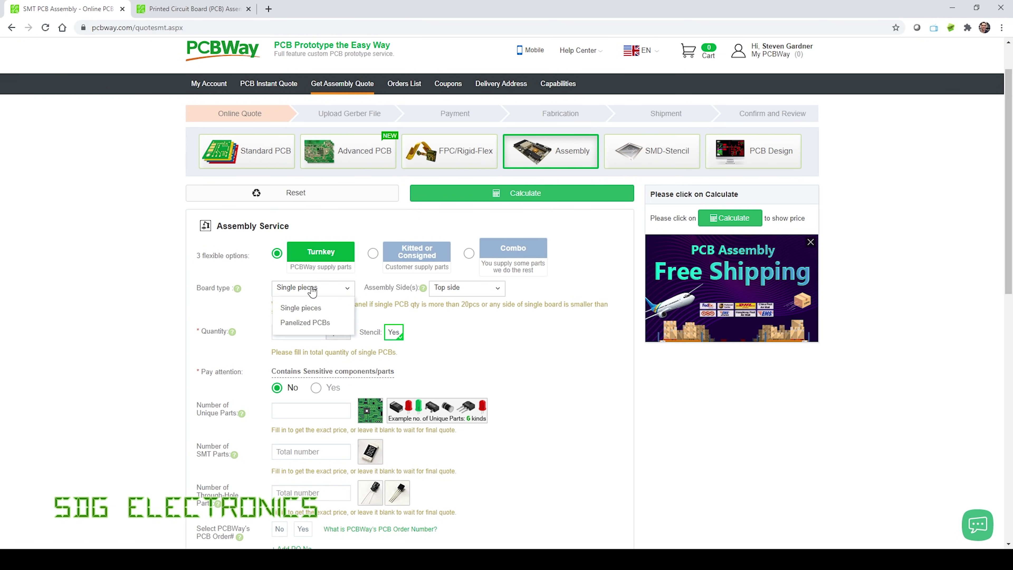
click(312, 290)
click(307, 290)
click(313, 308)
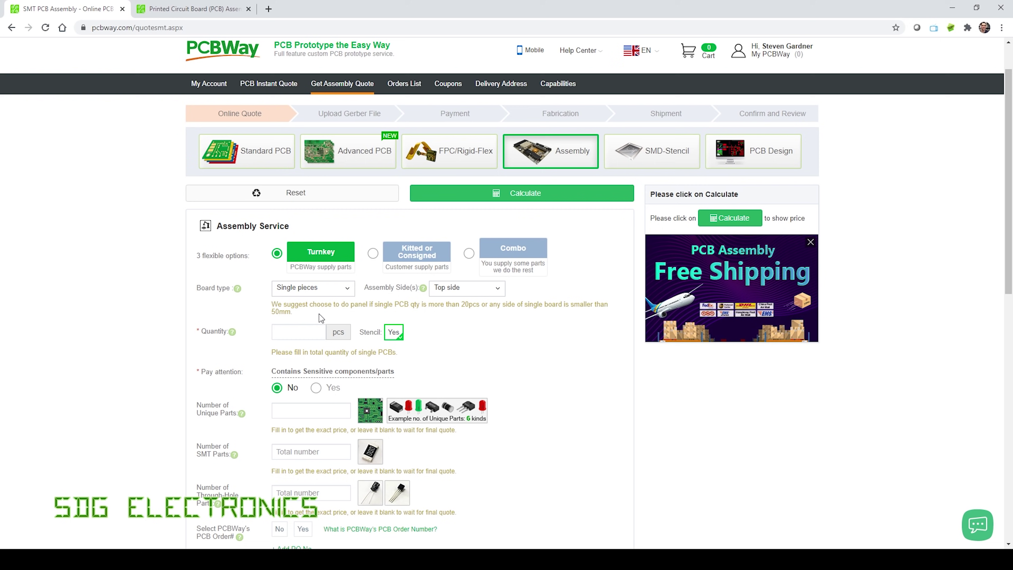
click(314, 293)
click(307, 302)
click(315, 340)
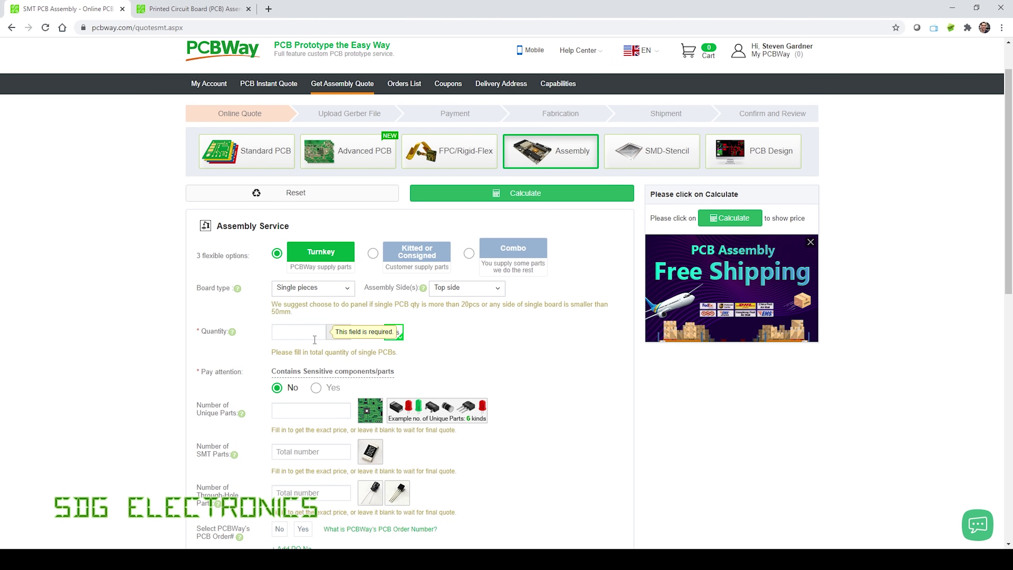
scroll(314, 340, down, 4)
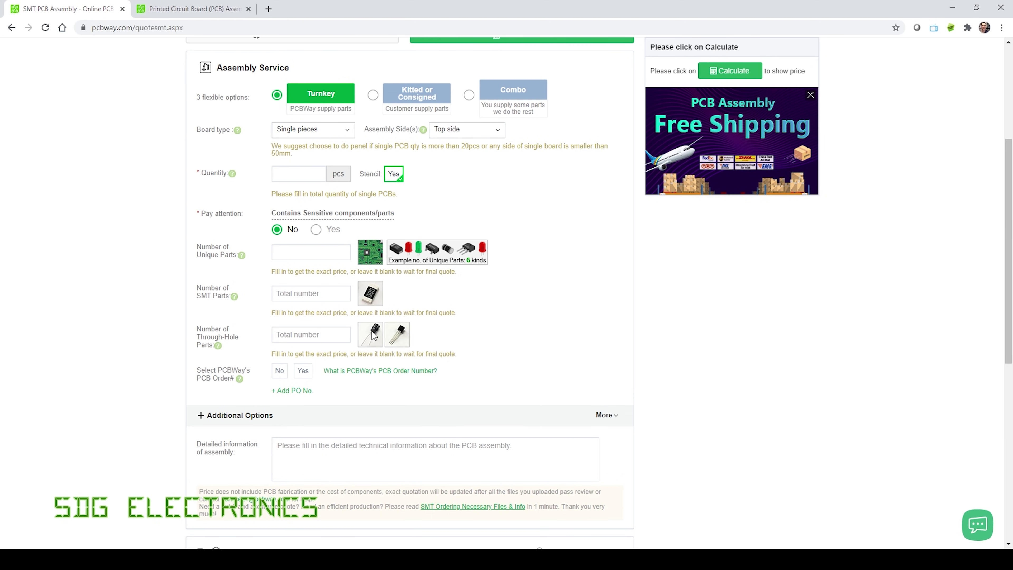
Expand PCB Specifications and look over the layers, material, thickness and surface finish options.
scroll(373, 339, down, 5)
click(227, 350)
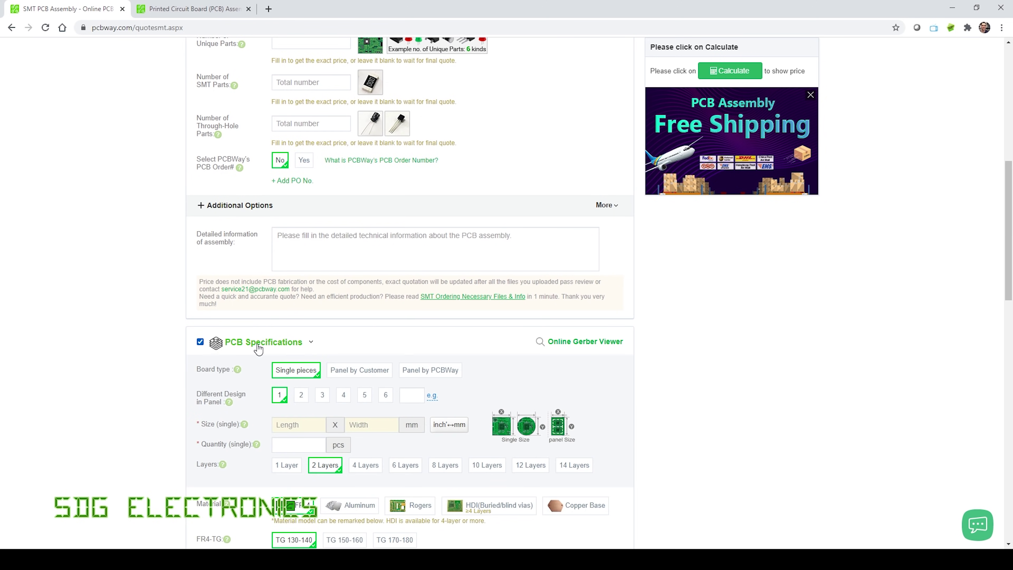
scroll(500, 417, down, 8)
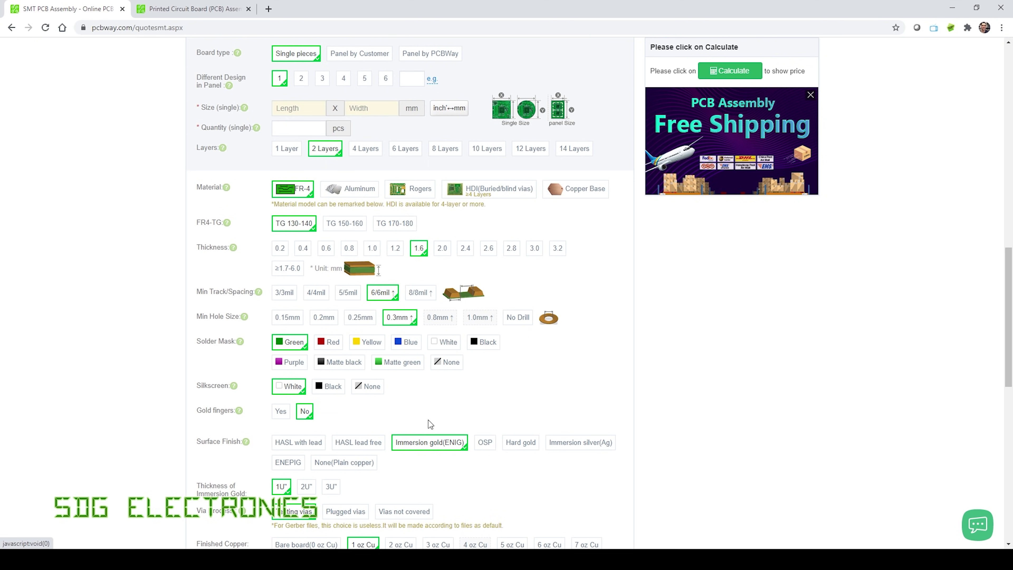
scroll(489, 485, down, 1)
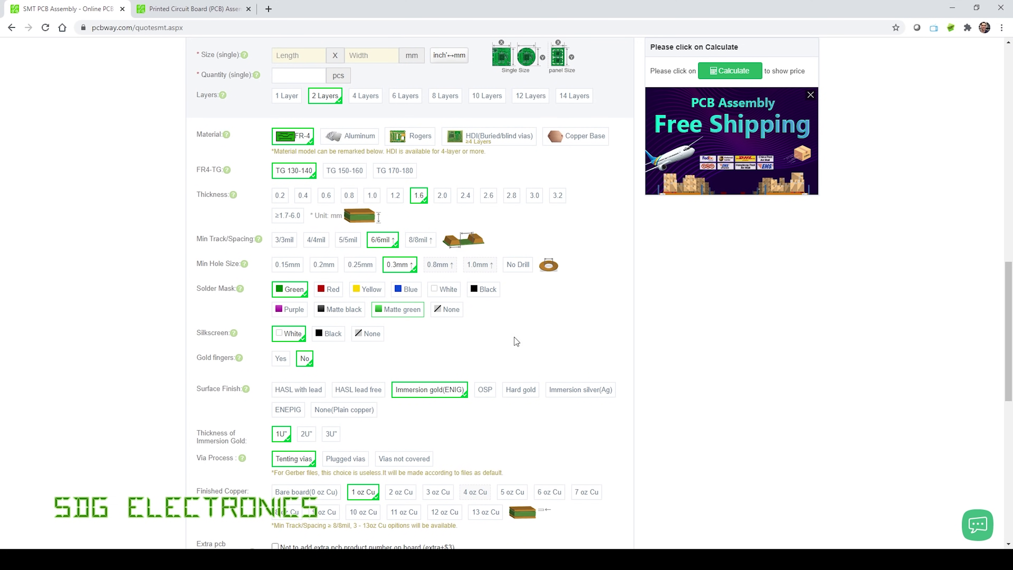
scroll(346, 320, up, 2)
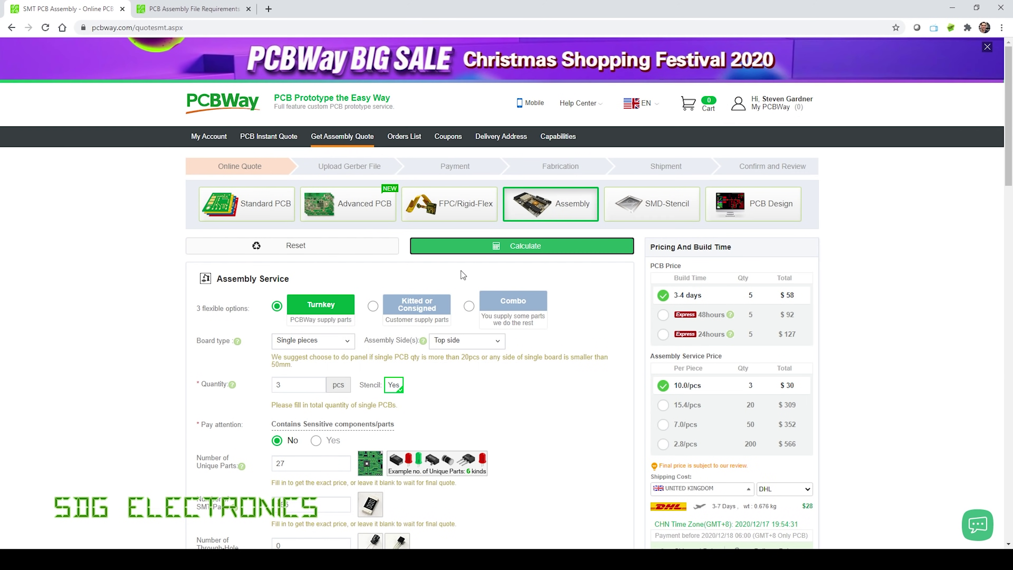
Keep Assembly Side(s) on Top side and check the board type choices.
click(467, 340)
click(451, 360)
click(303, 341)
Review the 120×84 mm black-mask board specs and the US$86 Pricing And Build Time panel.
scroll(303, 343, down, 2)
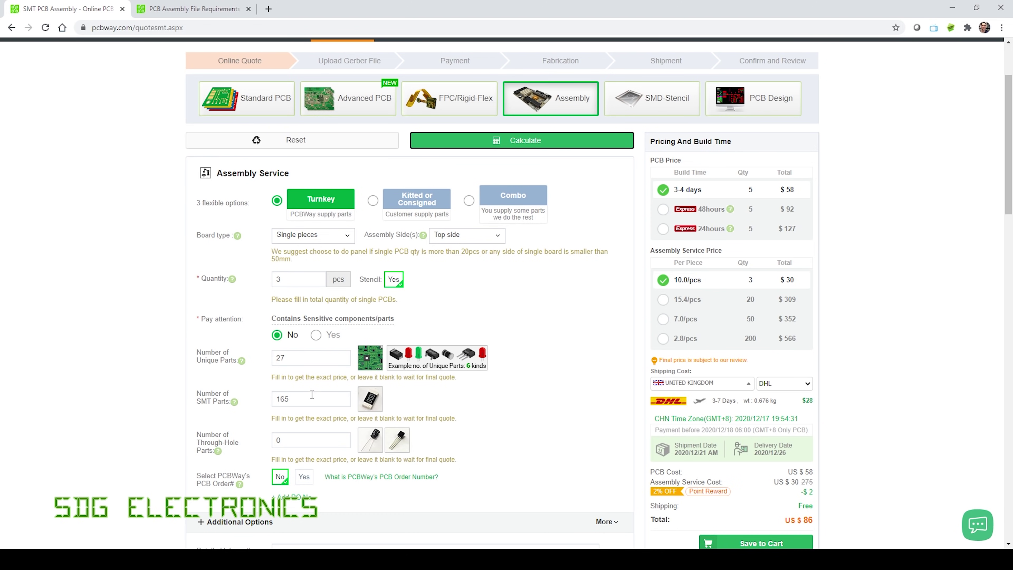
scroll(406, 451, down, 2)
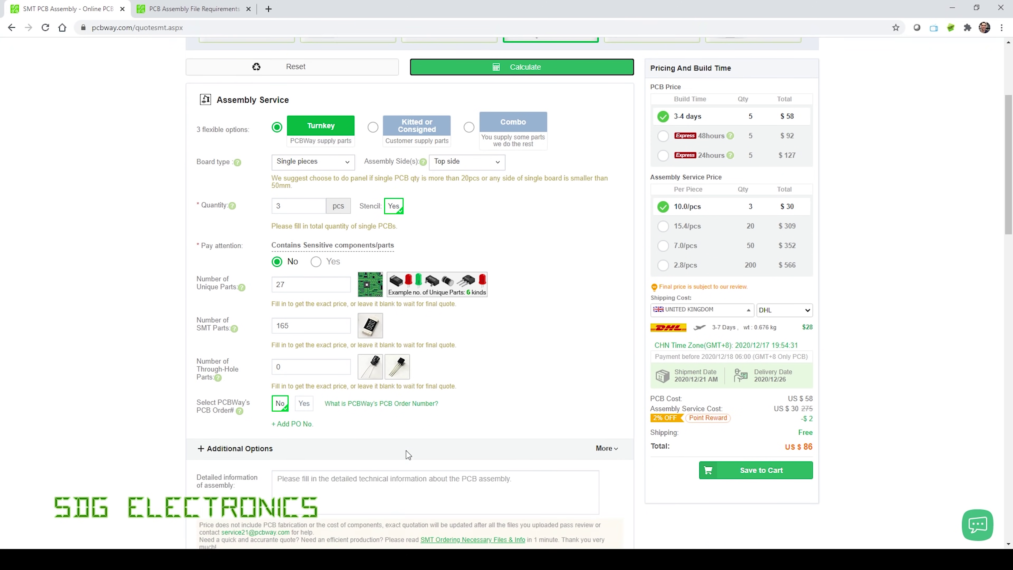
scroll(406, 451, down, 12)
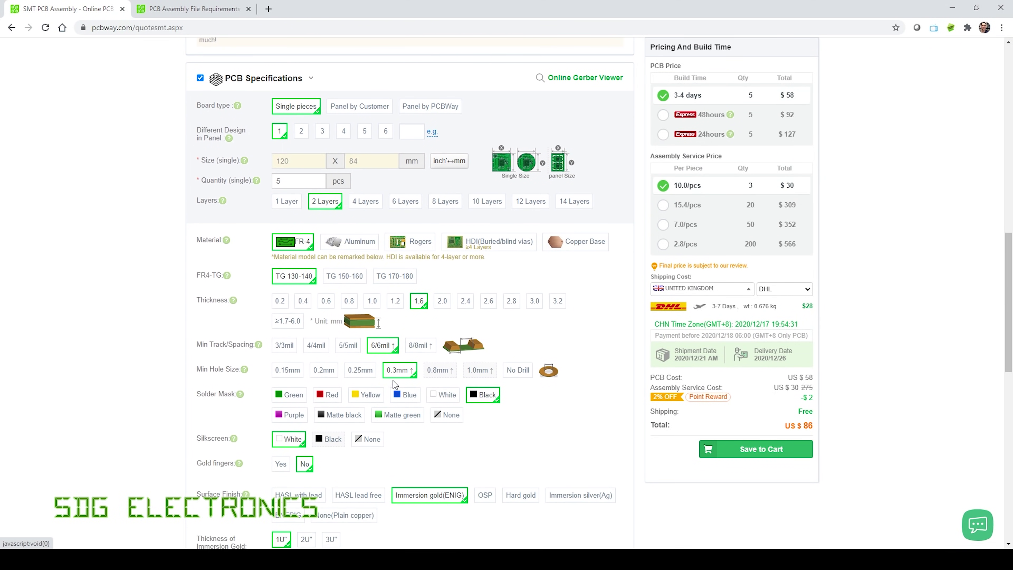
scroll(393, 382, down, 1)
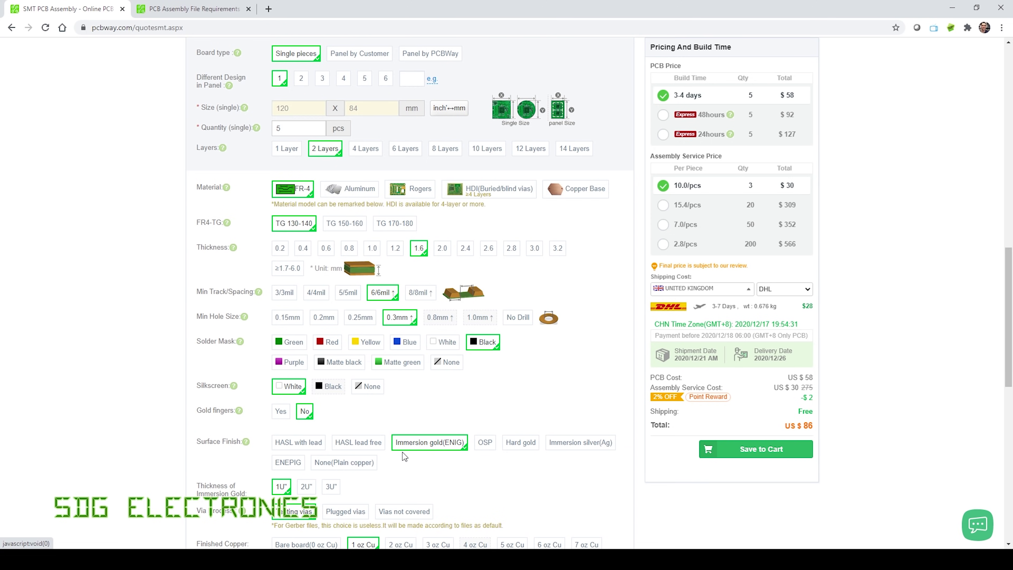
scroll(439, 451, down, 2)
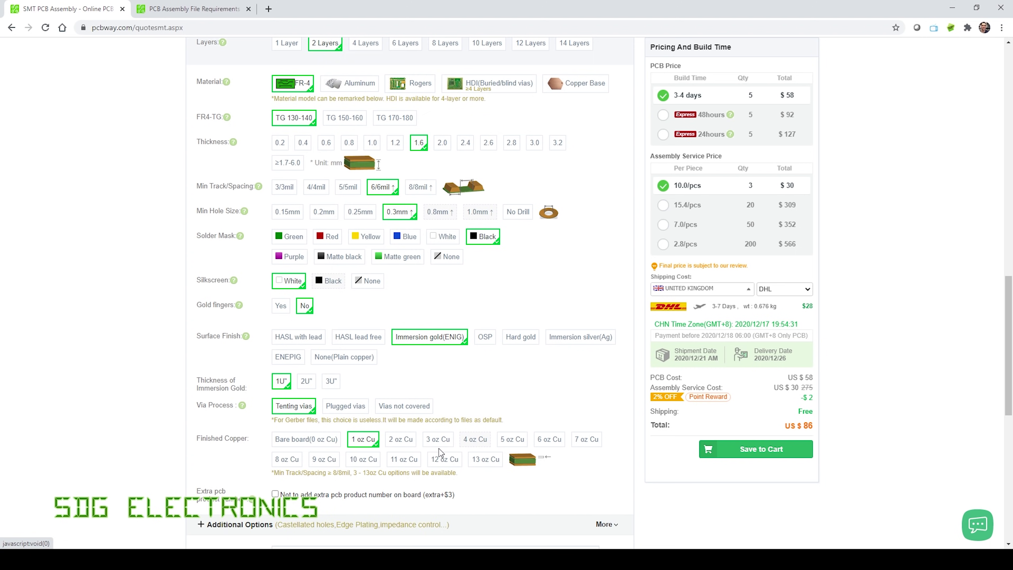
Change the assembly quantity to 1 board and recalculate the price.
scroll(439, 454, up, 15)
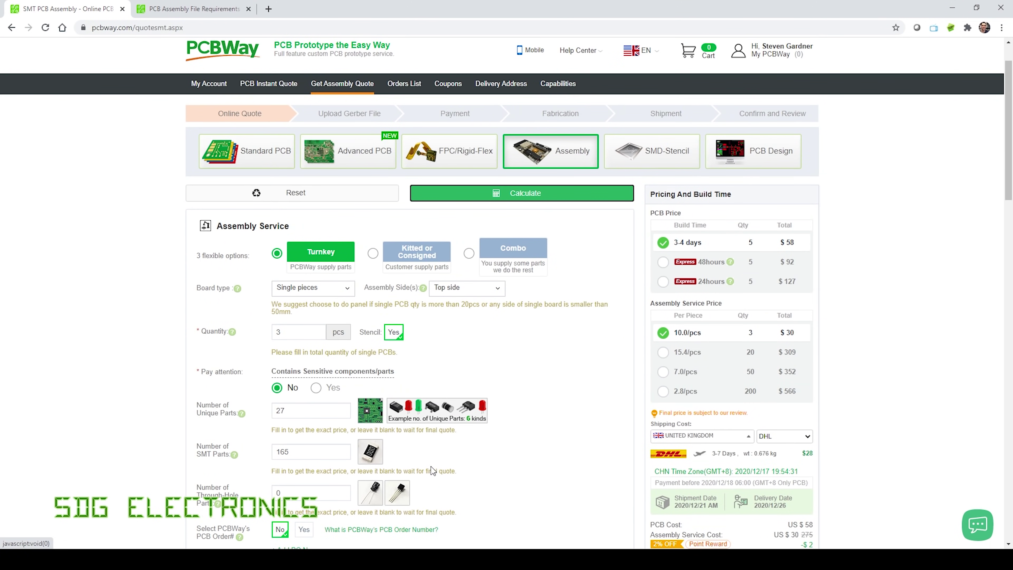
scroll(374, 349, down, 1)
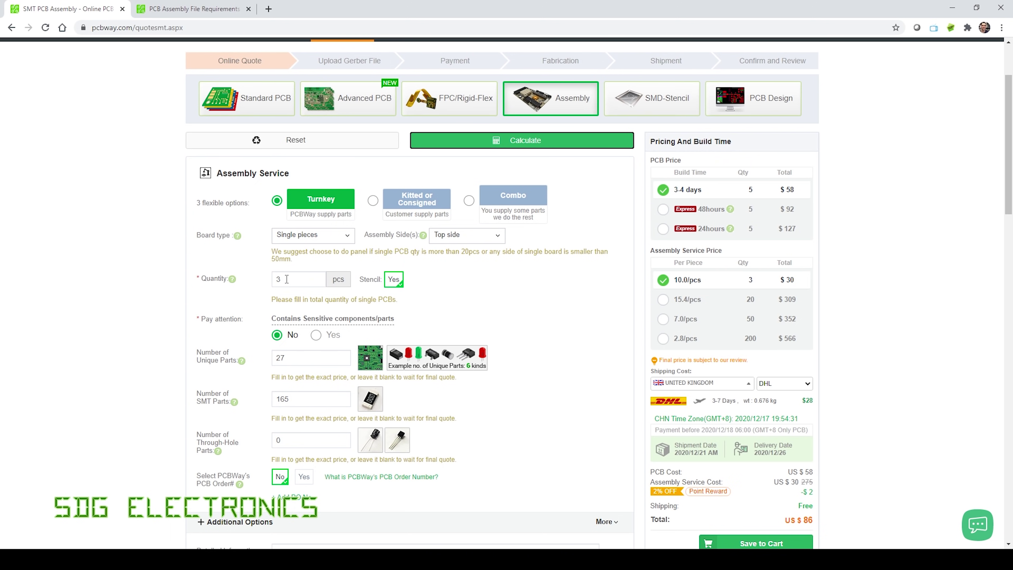
drag(286, 279, 278, 279)
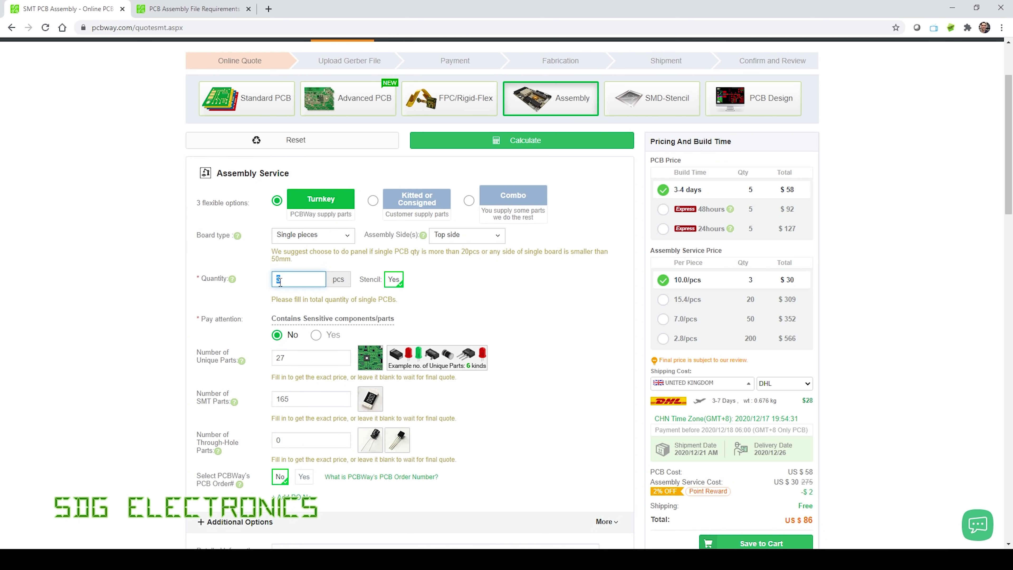
text(1)
click(549, 140)
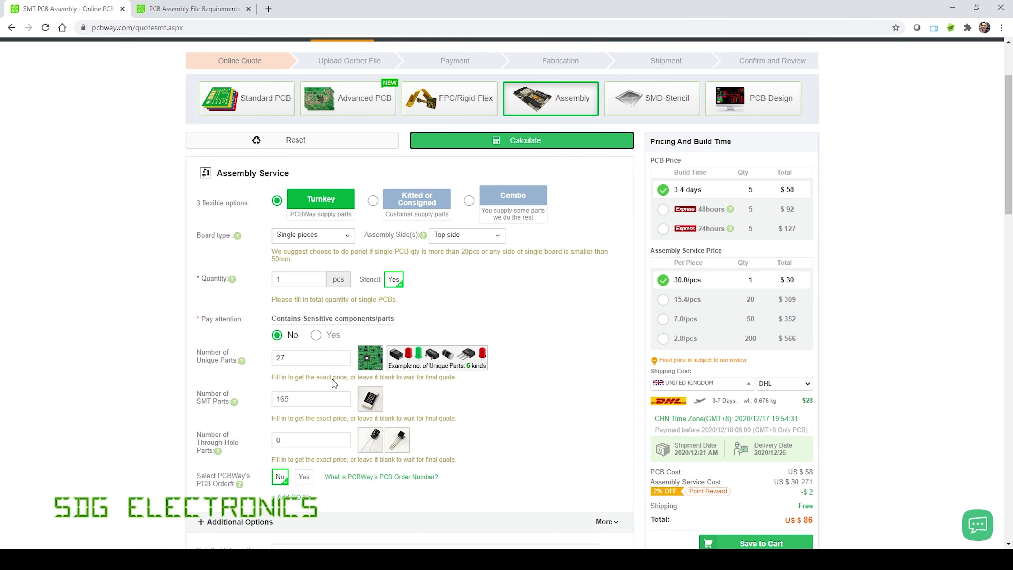
Recalculate for 3 boards, then set the quantity to 4 and select the unique parts count.
double_click(279, 279)
text(3)
click(542, 137)
double_click(279, 279)
text(4)
click(299, 359)
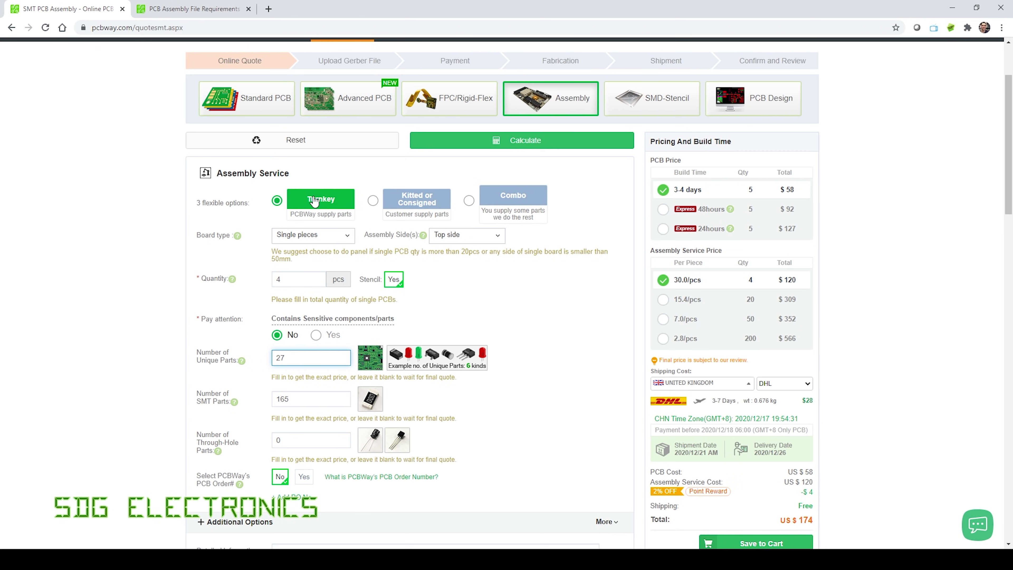
Review the required BOM columns on Files Requested for PCBA, then switch to driverPCB_aquarium2020 - BOM.xls.
click(182, 9)
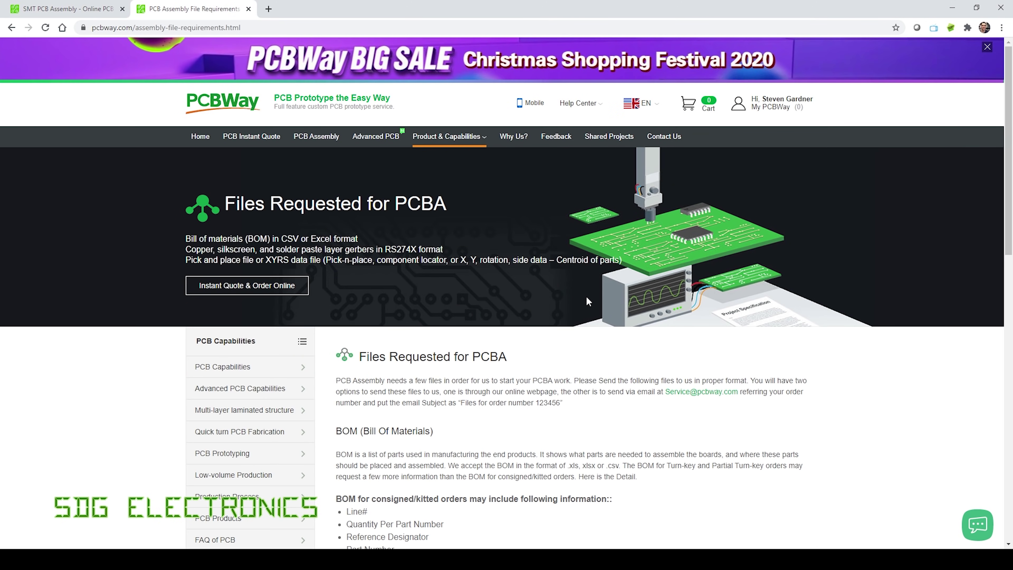
scroll(585, 297, down, 8)
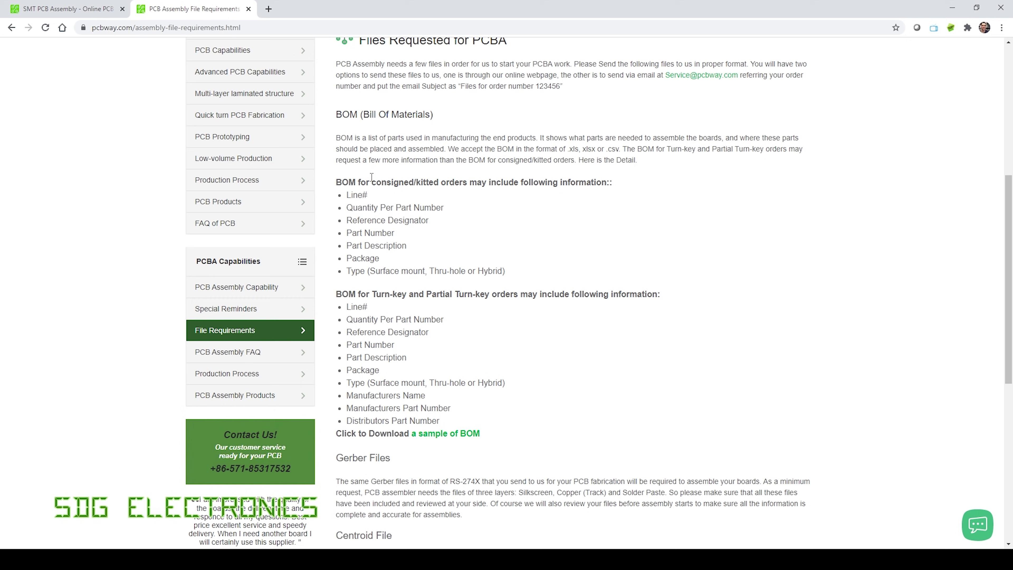
scroll(344, 349, down, 3)
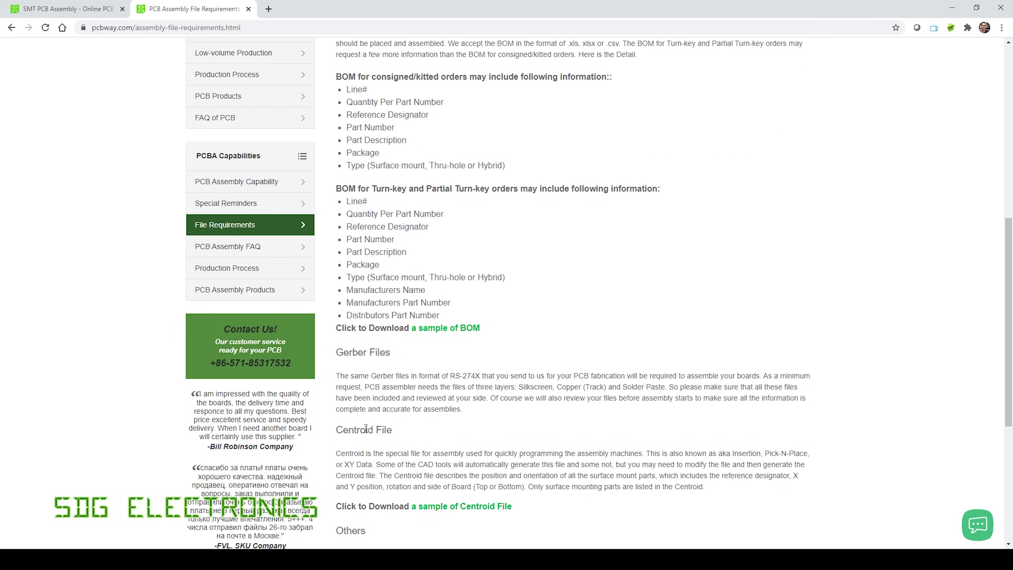
scroll(522, 421, up, 2)
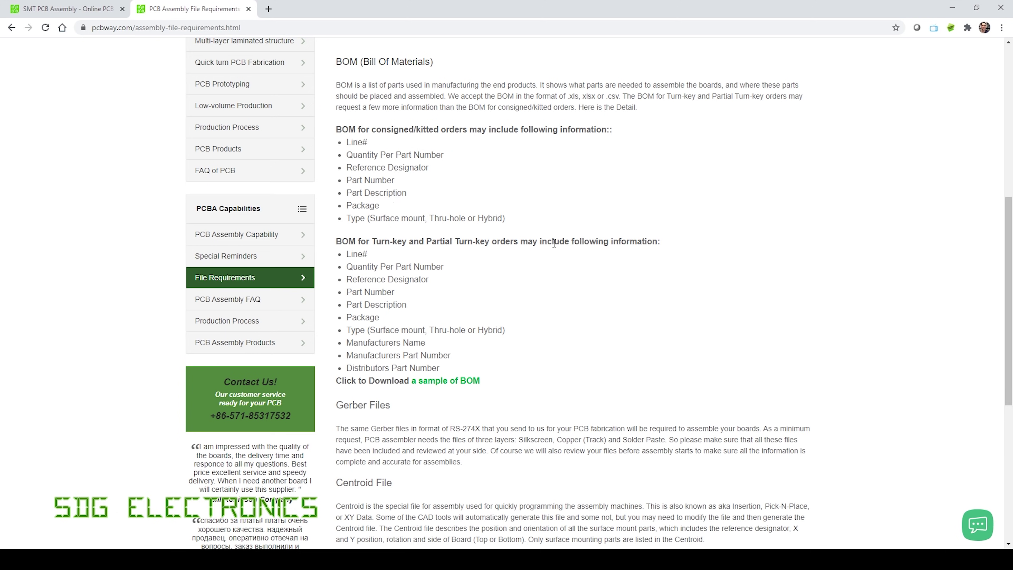
key(alt+Tab)
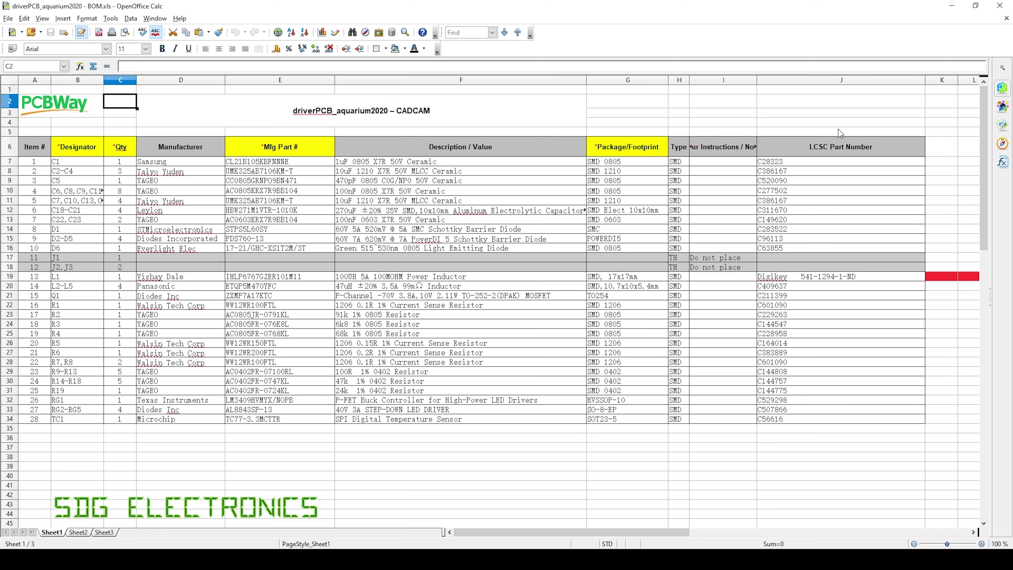
Select the LCSC part numbers J7:J16, the Digikey number in J19, and manufacturer numbers E7:E16.
click(836, 142)
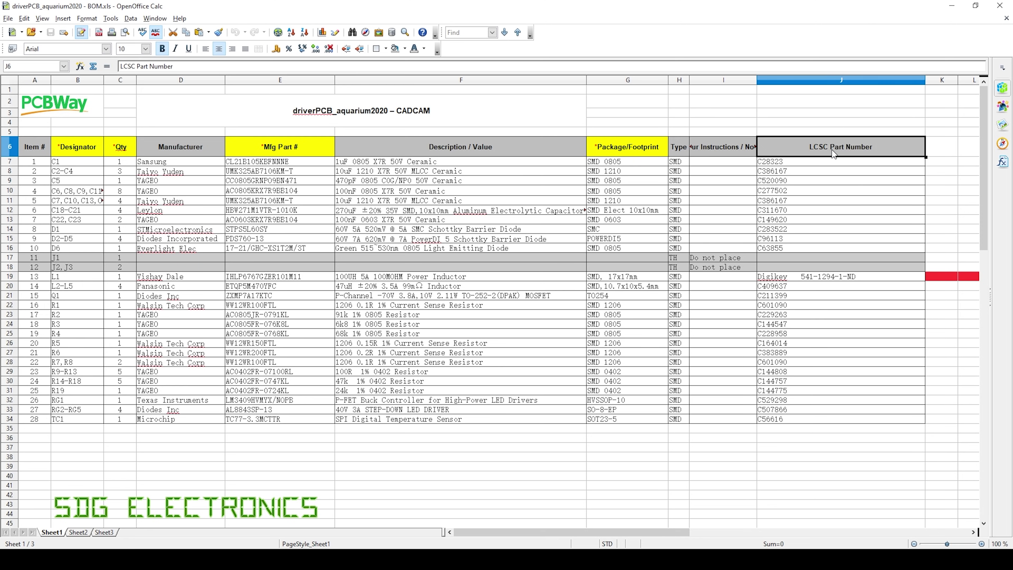
drag(804, 163, 814, 248)
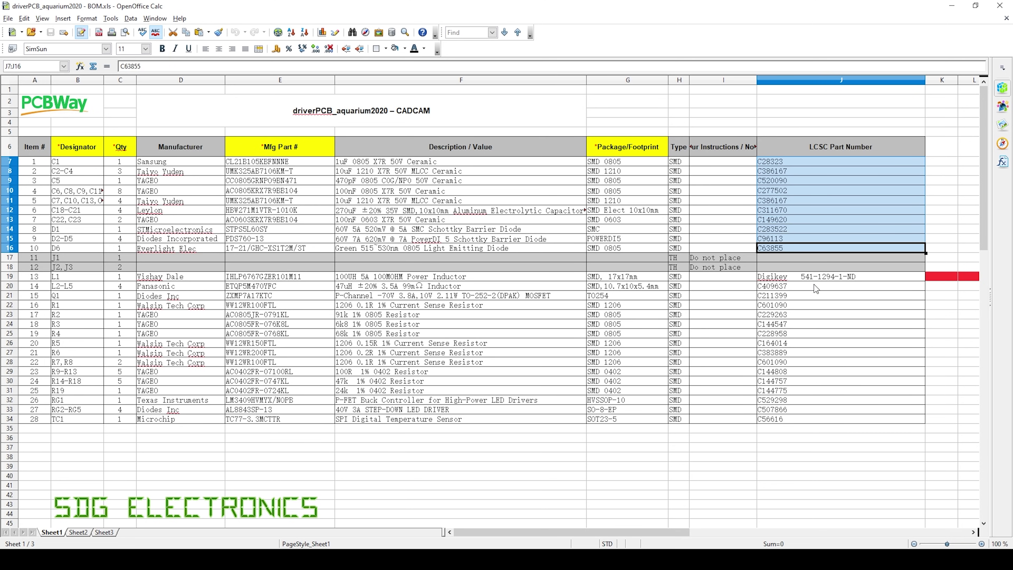
click(859, 278)
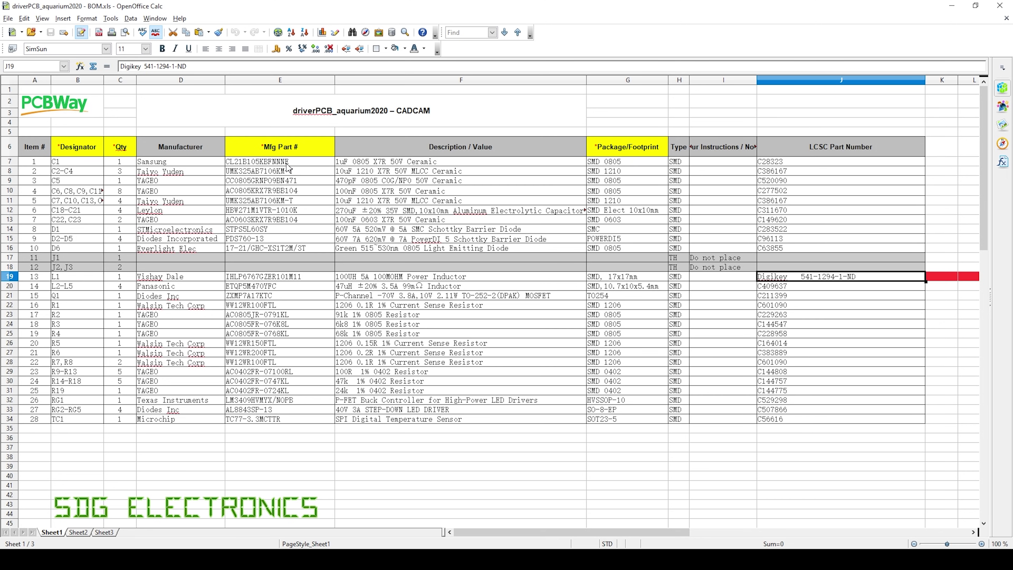
drag(286, 164, 292, 254)
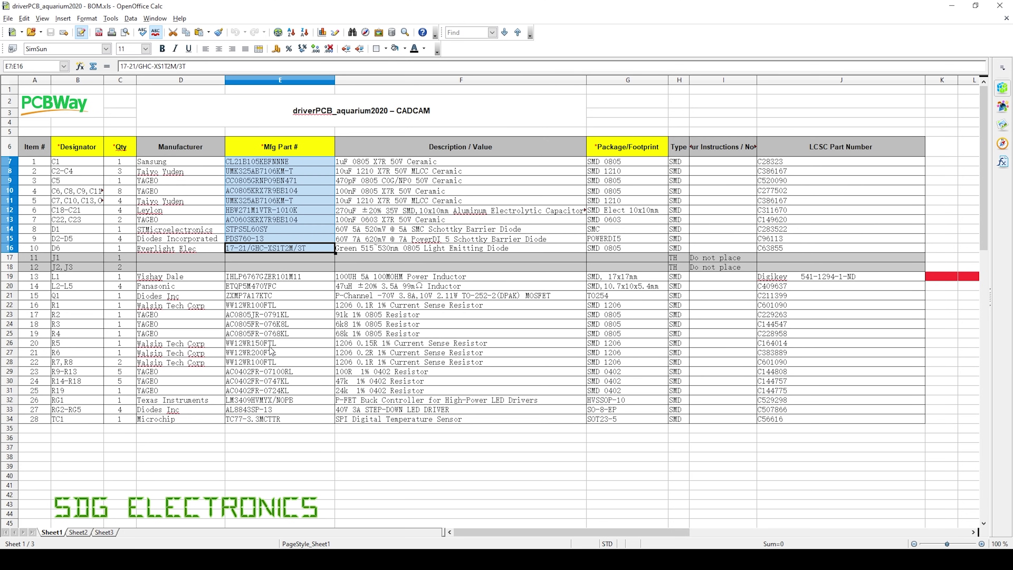
click(817, 170)
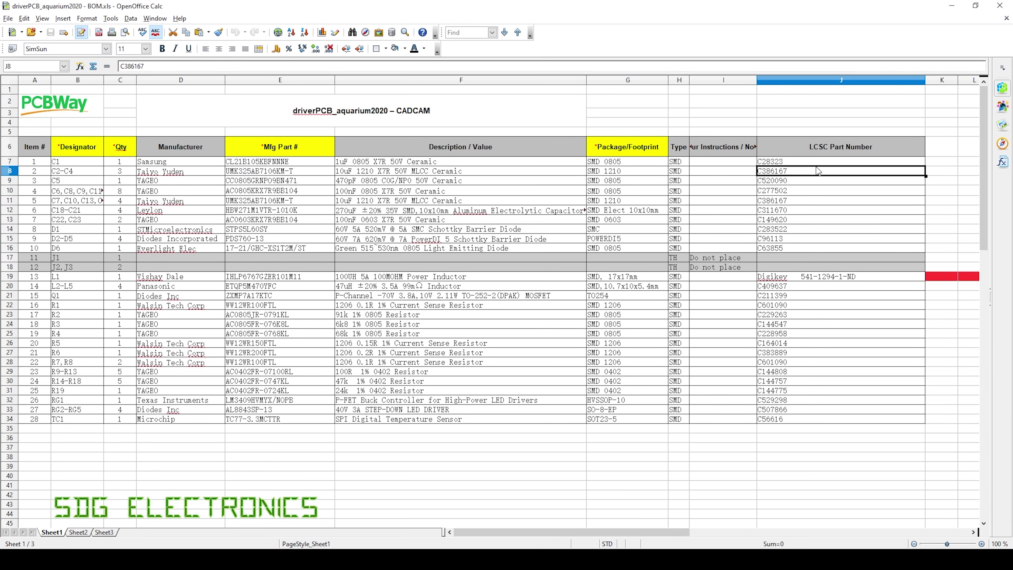
drag(817, 162, 820, 248)
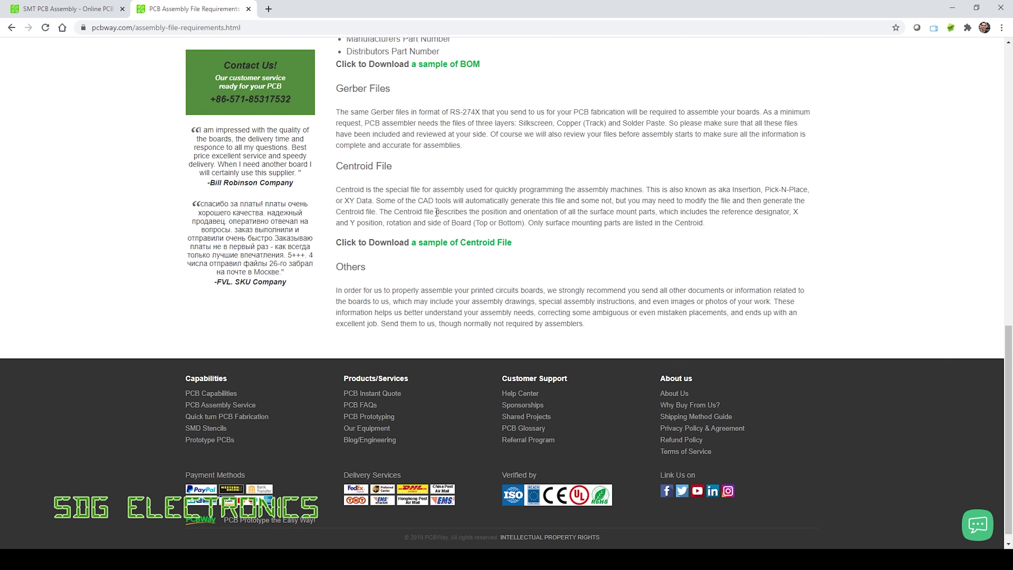
Return to the SMT PCB Assembly quote for 4 boards and save it to the cart.
click(66, 10)
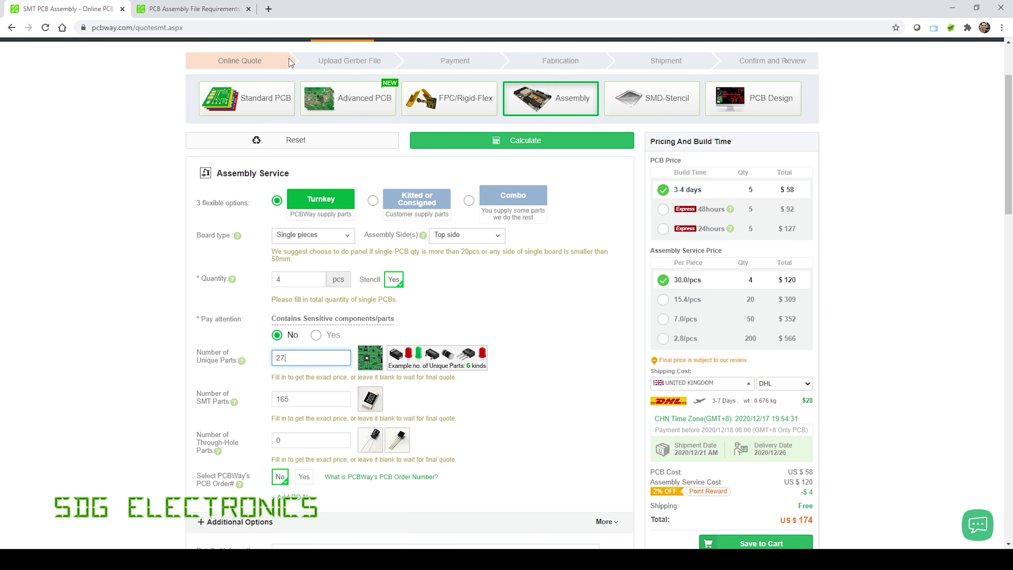
scroll(918, 476, down, 1)
click(759, 491)
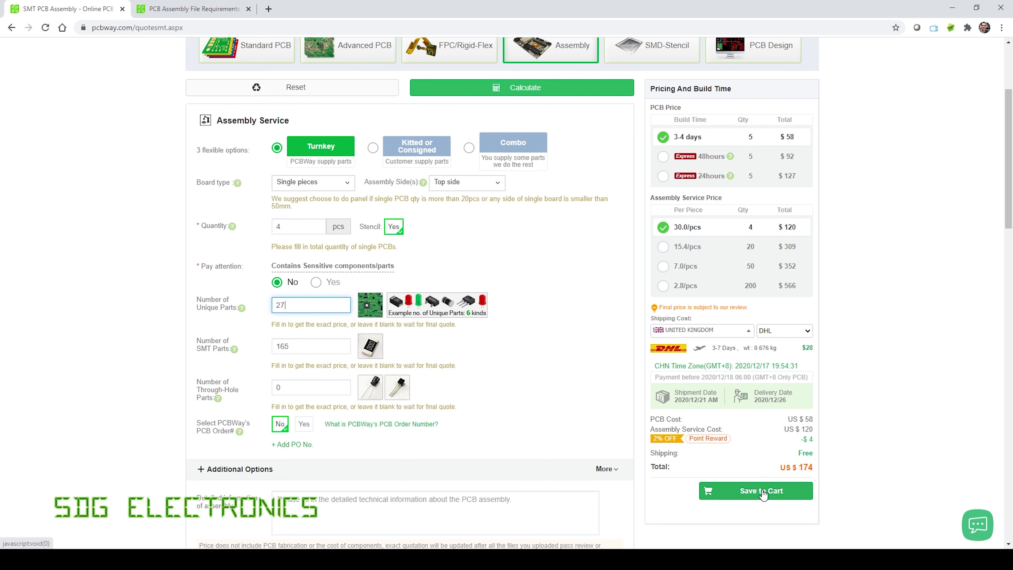